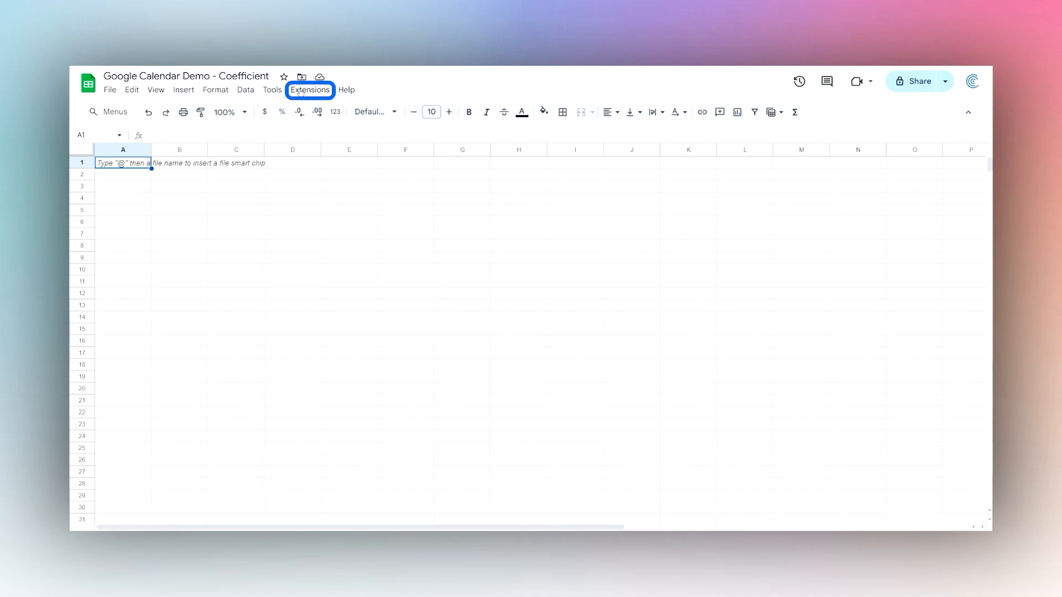
Open the Google Workspace Marketplace via Extensions > Add-ons > Get add-ons.
{"action": "left_click", "coordinate": [300, 91]}
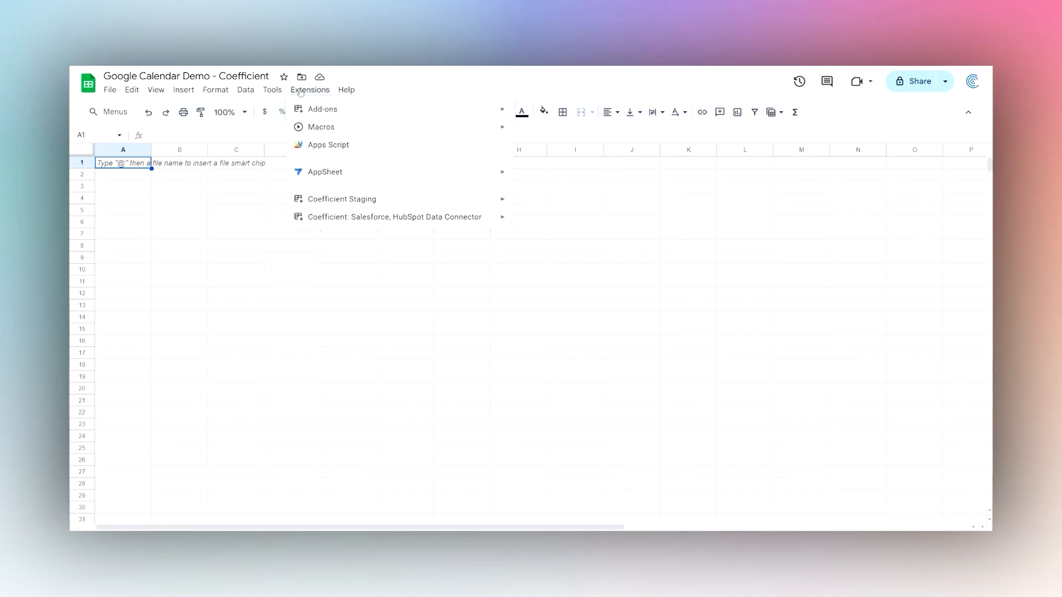
{"action": "mouse_move", "coordinate": [312, 109]}
{"action": "left_click", "coordinate": [530, 113]}
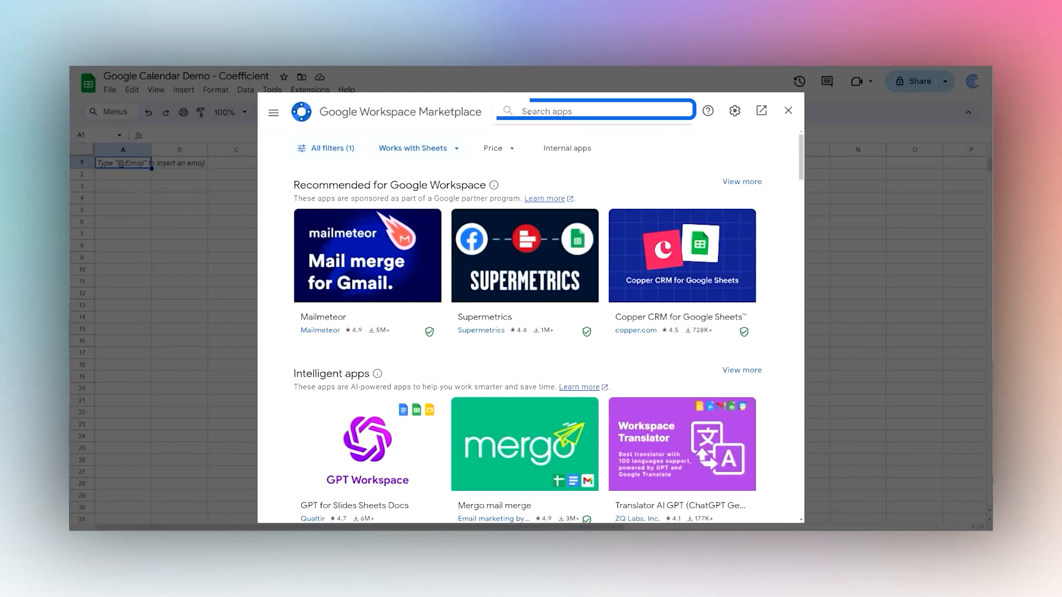
Search the Marketplace for 'coeff', confirm Coefficient is installed, and return to the sheet's Extensions menu.
{"action": "left_click", "coordinate": [528, 113]}
{"action": "type", "text": "coe"}
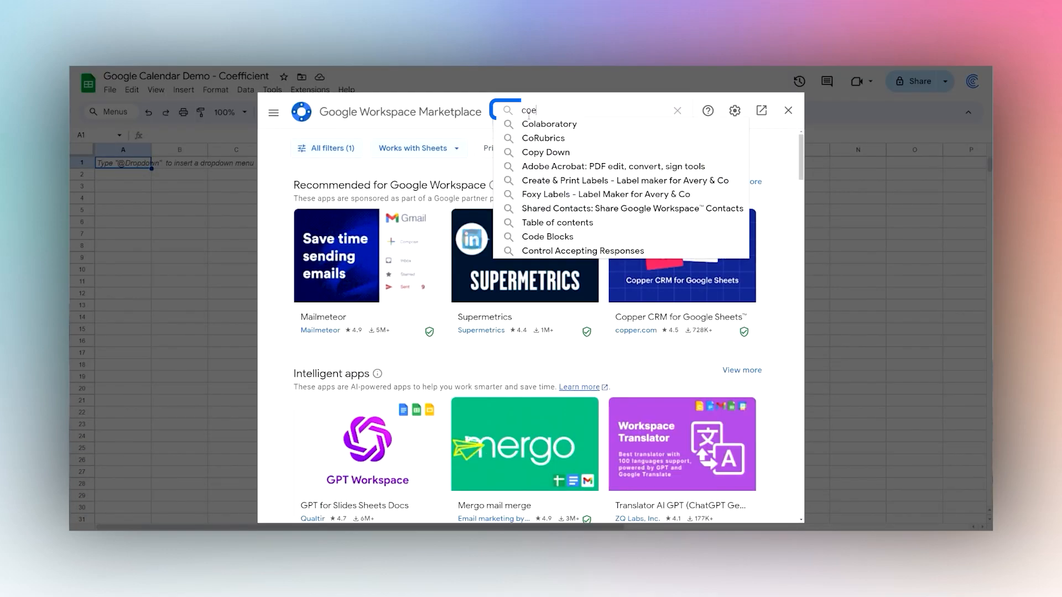
{"action": "type", "text": "ff"}
{"action": "left_click", "coordinate": [553, 125]}
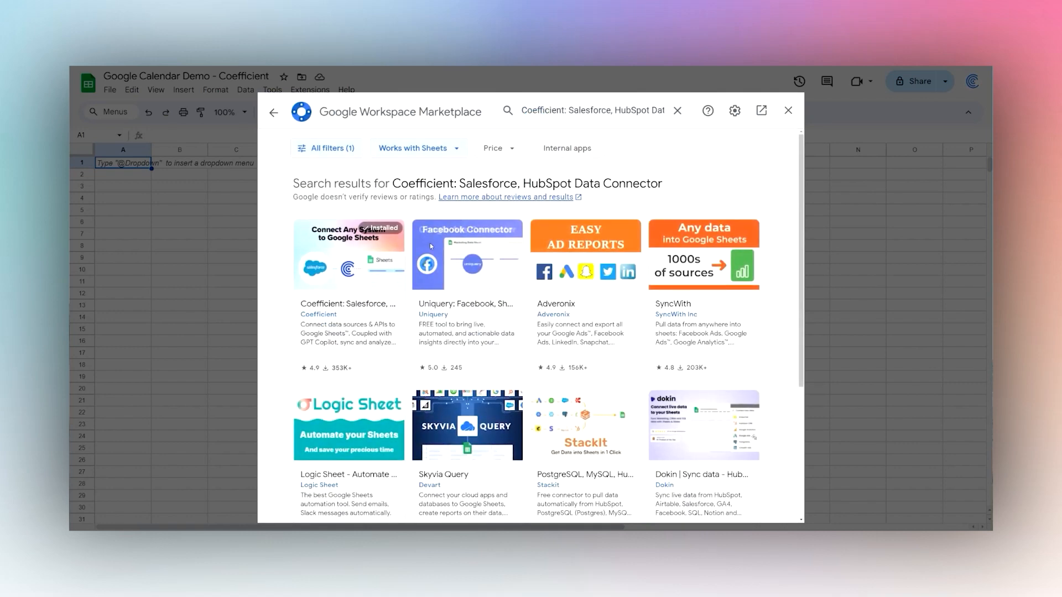
{"action": "left_click", "coordinate": [788, 110]}
{"action": "left_click", "coordinate": [310, 90]}
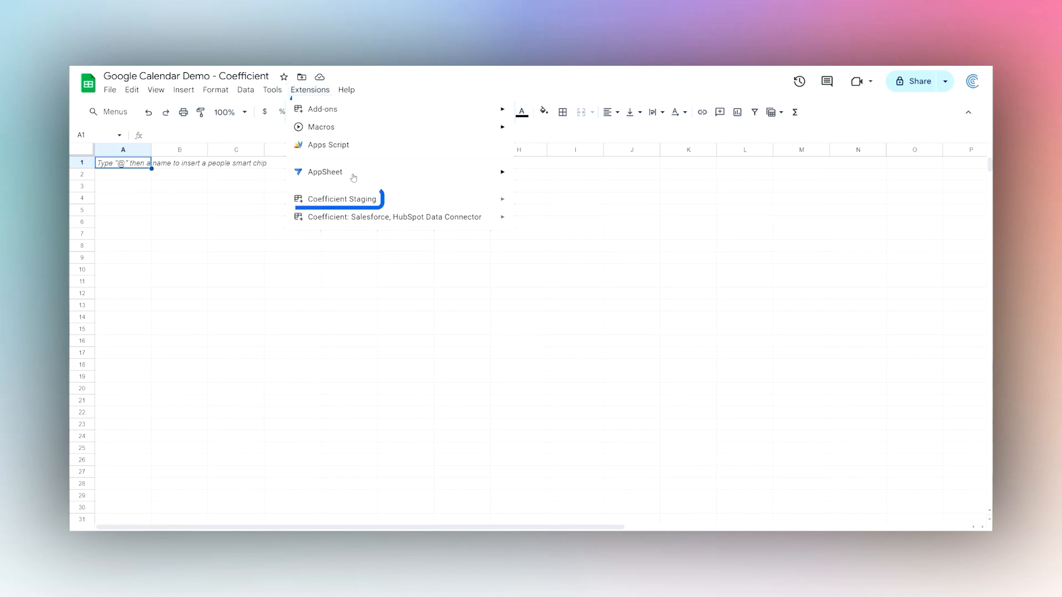
Launch the Coefficient sidebar and start a new import with Import from...
{"action": "mouse_move", "coordinate": [467, 201]}
{"action": "left_click", "coordinate": [555, 205]}
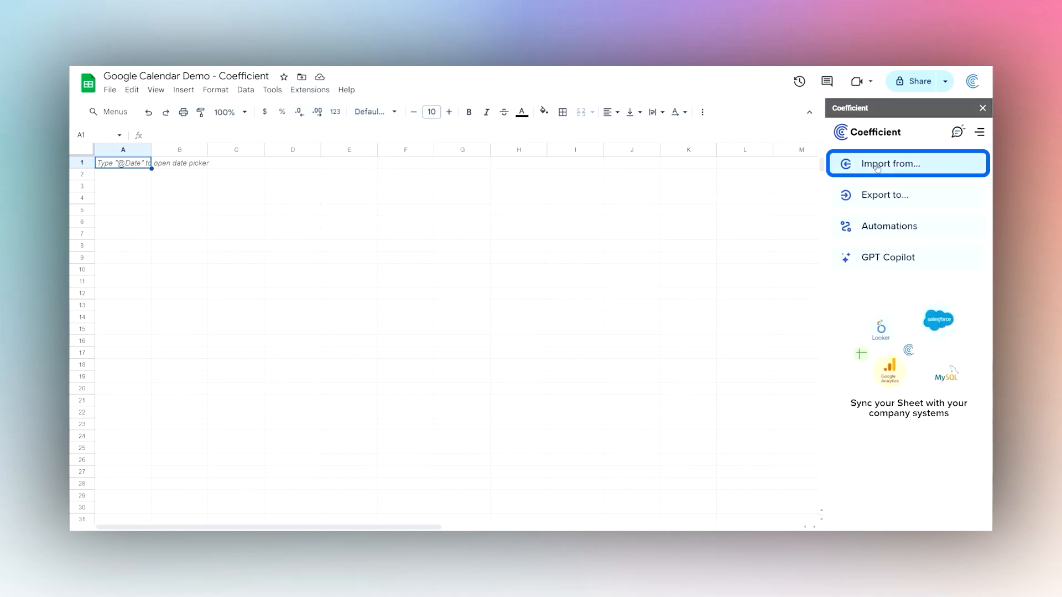
{"action": "left_click", "coordinate": [876, 168]}
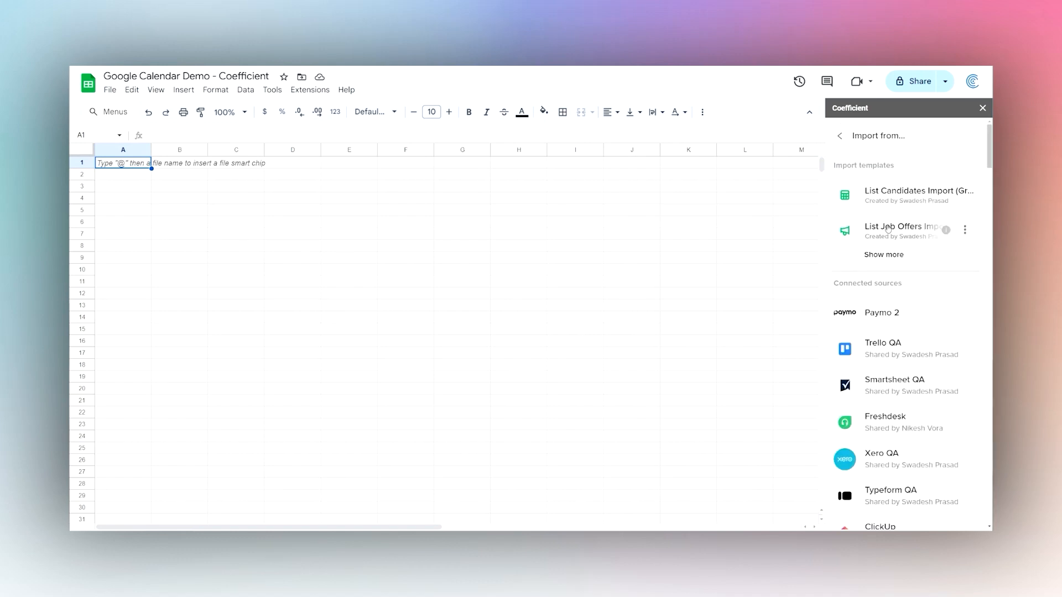
Scroll the import sources list down to Google Calendar.
{"action": "scroll", "coordinate": [891, 231], "scroll_direction": "down", "scroll_amount": 2}
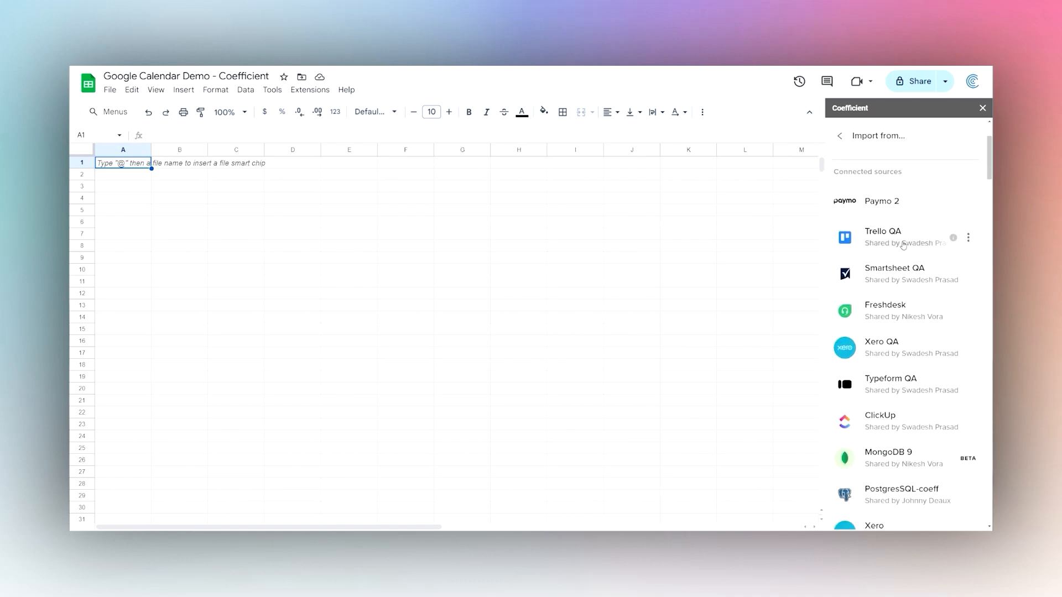
{"action": "scroll", "coordinate": [907, 235], "scroll_direction": "down", "scroll_amount": 20}
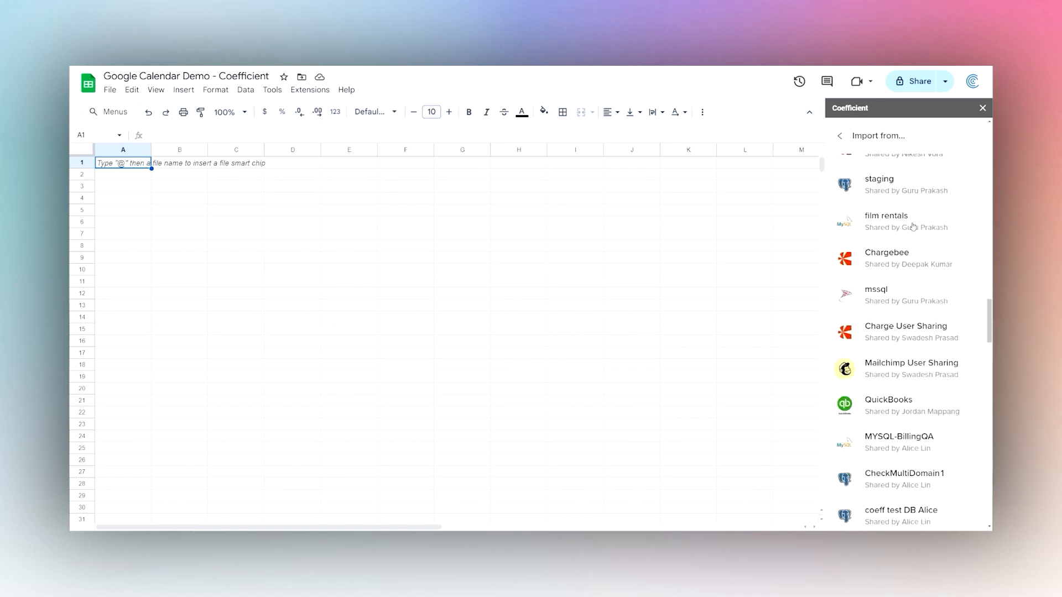
{"action": "scroll", "coordinate": [913, 226], "scroll_direction": "down", "scroll_amount": 15}
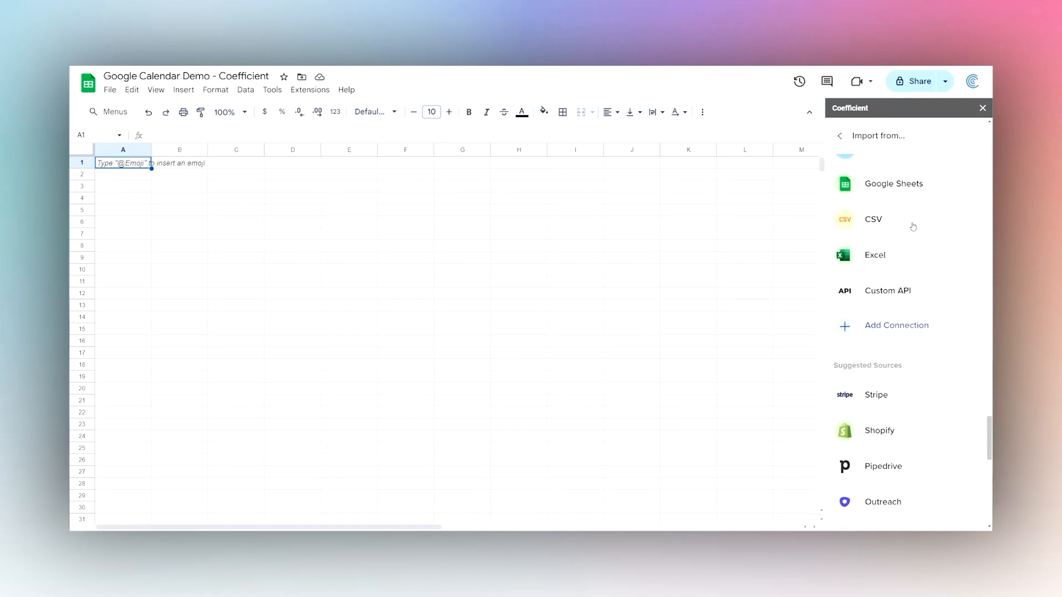
{"action": "scroll", "coordinate": [912, 227], "scroll_direction": "up", "scroll_amount": 3}
{"action": "scroll", "coordinate": [913, 237], "scroll_direction": "down", "scroll_amount": 6}
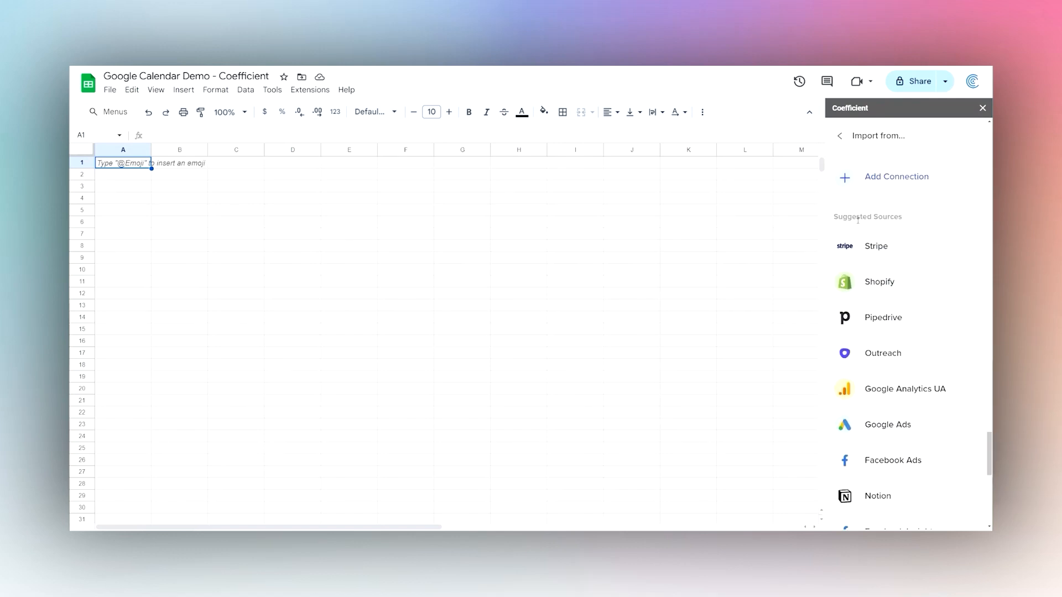
{"action": "scroll", "coordinate": [893, 327], "scroll_direction": "down", "scroll_amount": 8}
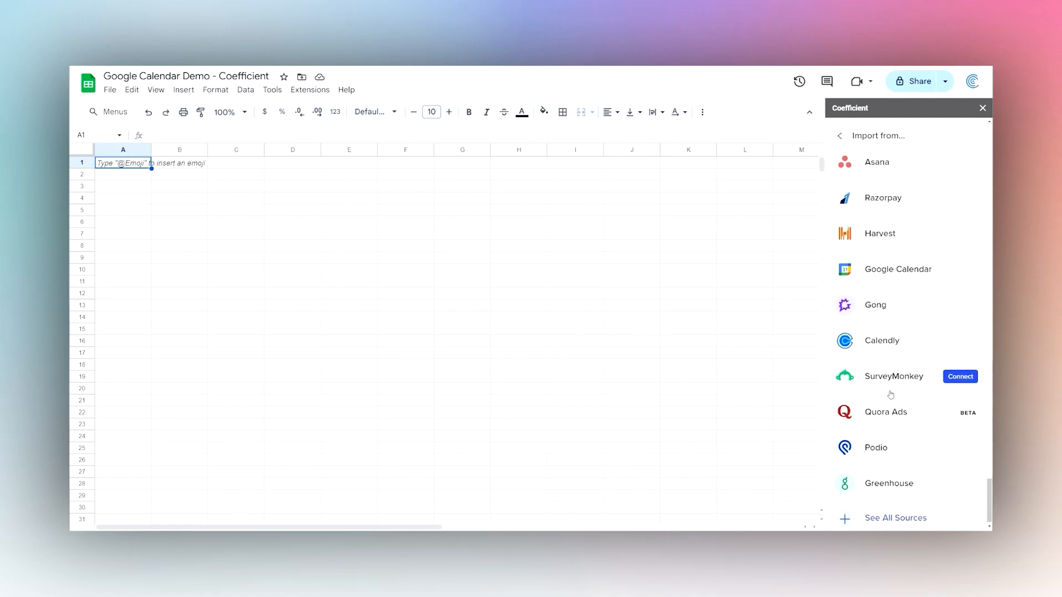
{"action": "left_click", "coordinate": [885, 512]}
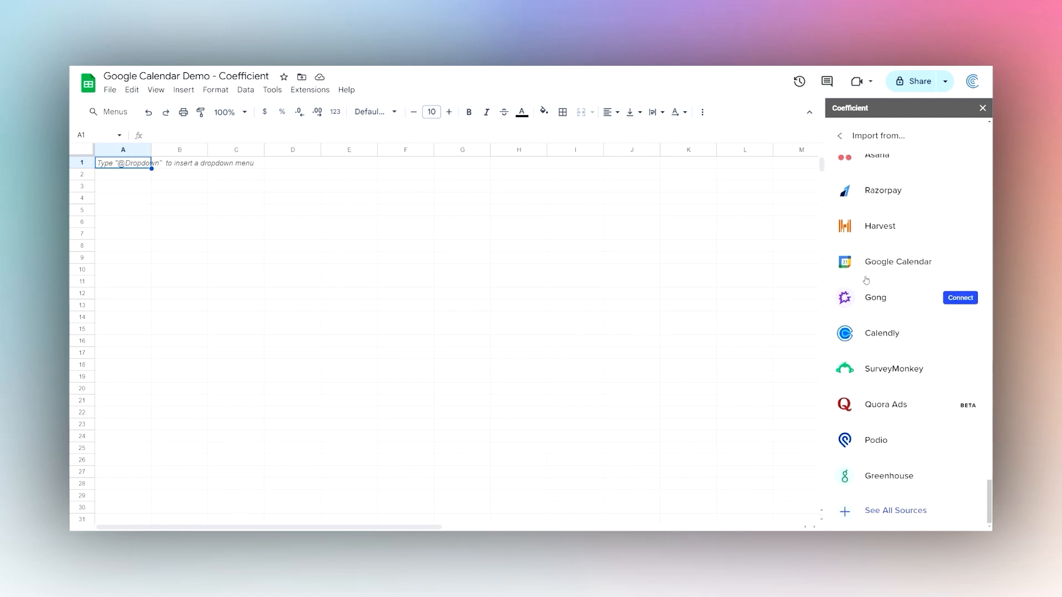
Connect Google Calendar to Coefficient, signing in with the Google account and allowing calendar access.
{"action": "mouse_move", "coordinate": [883, 266]}
{"action": "left_click", "coordinate": [959, 265]}
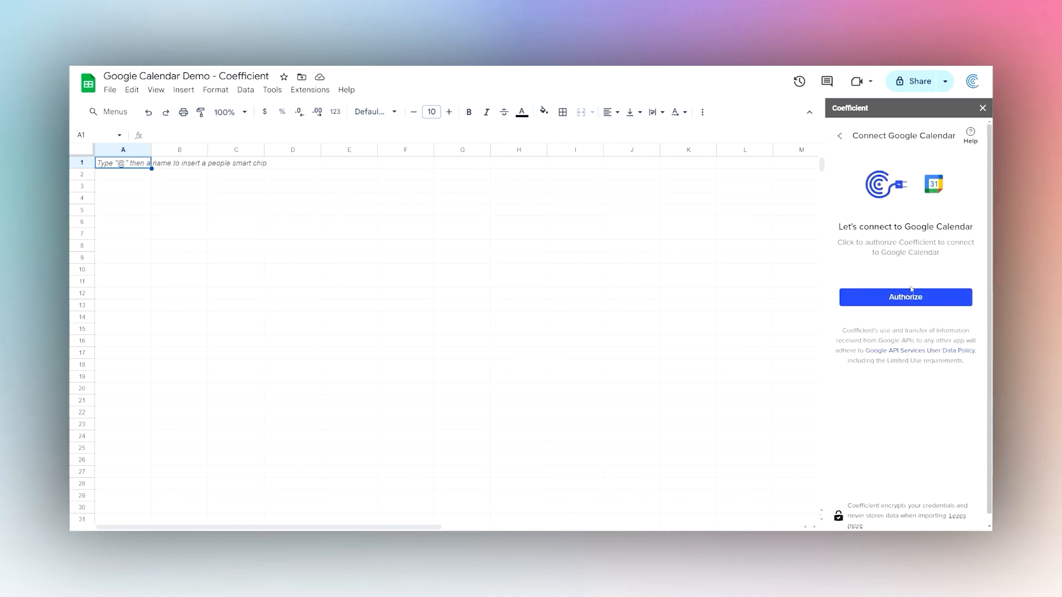
{"action": "left_click", "coordinate": [900, 302]}
{"action": "left_click", "coordinate": [606, 280]}
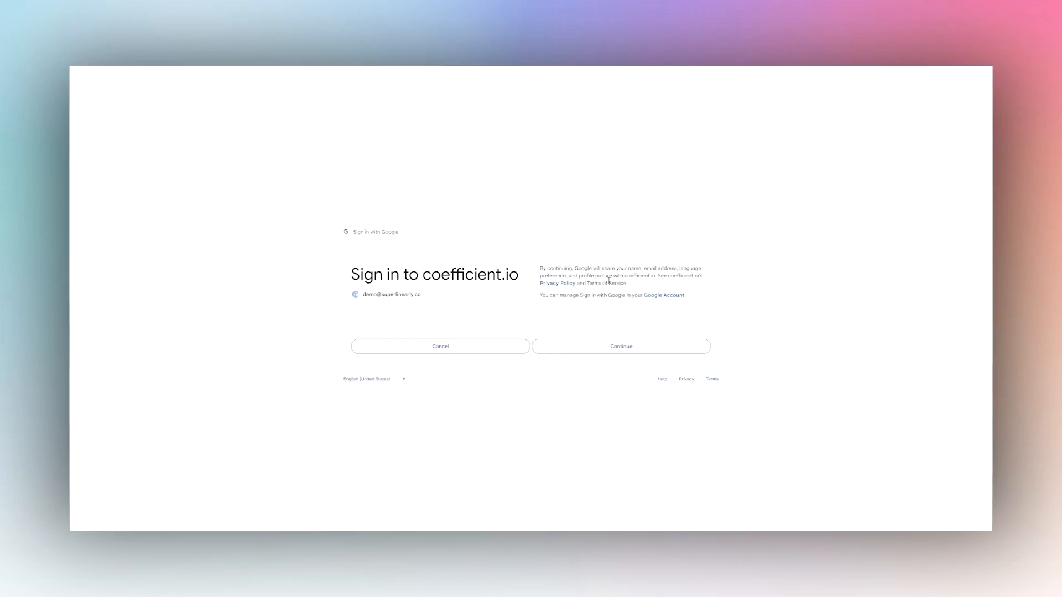
{"action": "left_click", "coordinate": [592, 345]}
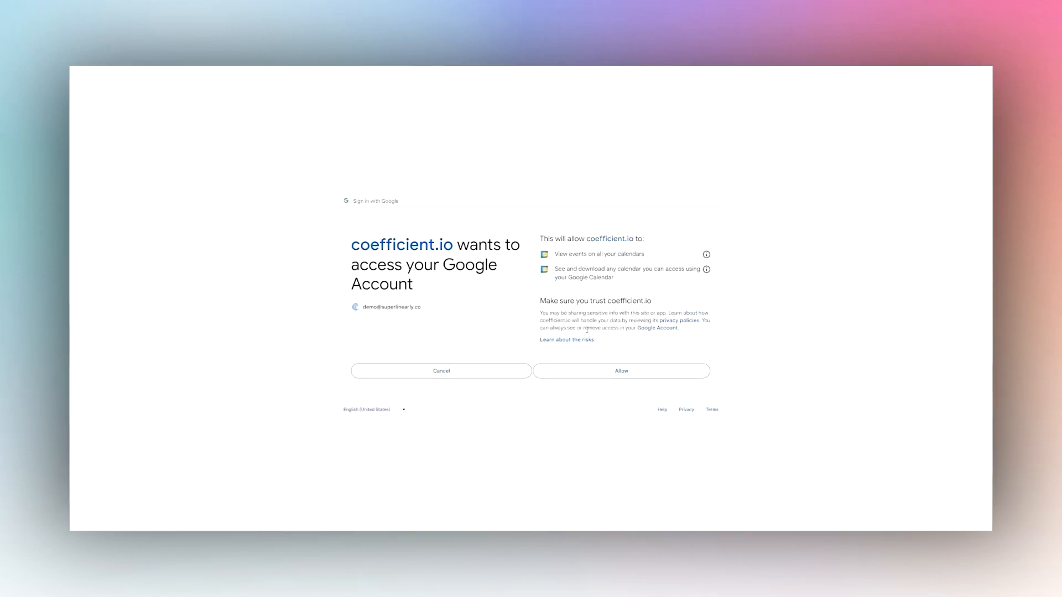
{"action": "left_click", "coordinate": [611, 375]}
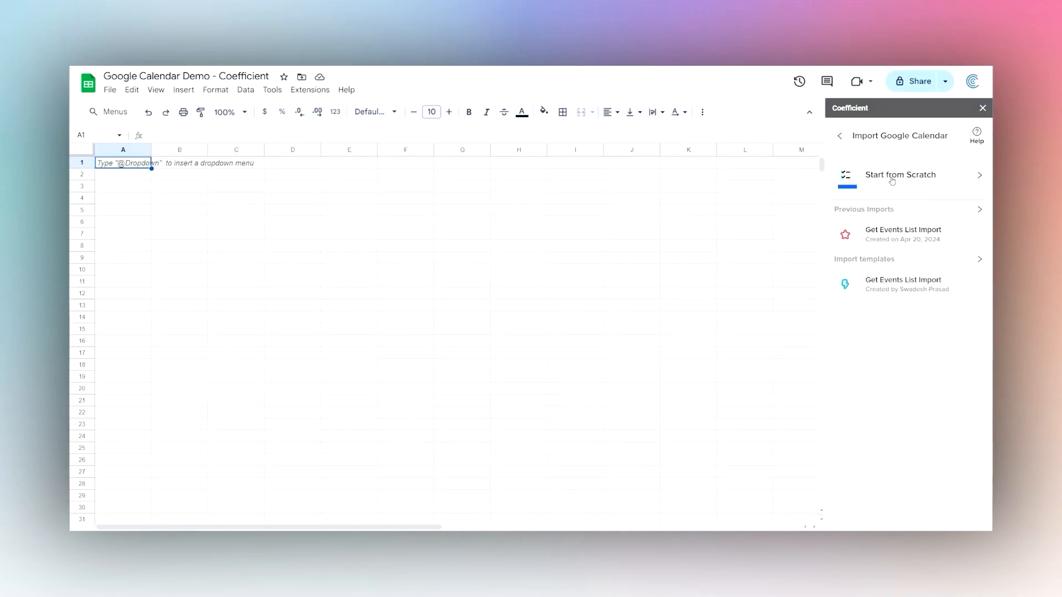
Start a Google Calendar import from scratch using the Get Calendar List report and preview it.
{"action": "left_click", "coordinate": [891, 180]}
{"action": "left_click", "coordinate": [890, 180]}
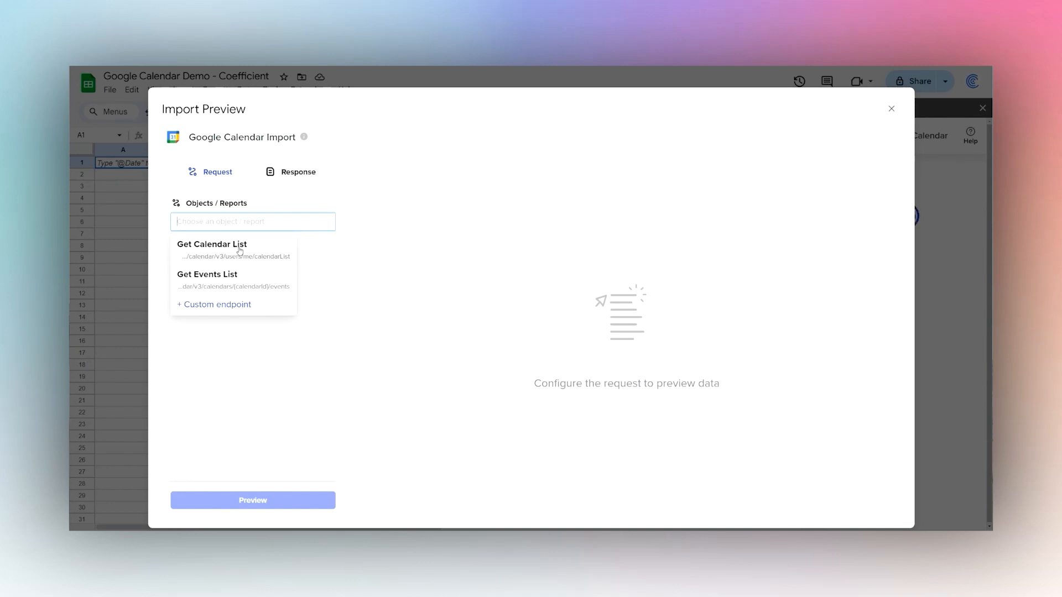
{"action": "left_click", "coordinate": [194, 252]}
{"action": "left_click", "coordinate": [235, 248]}
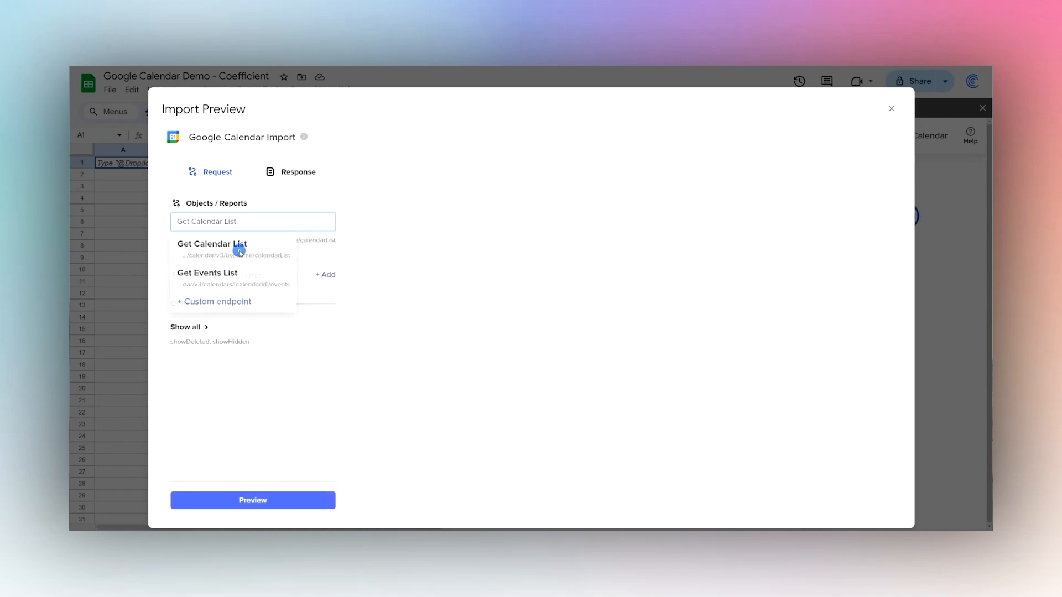
{"action": "left_click", "coordinate": [268, 501]}
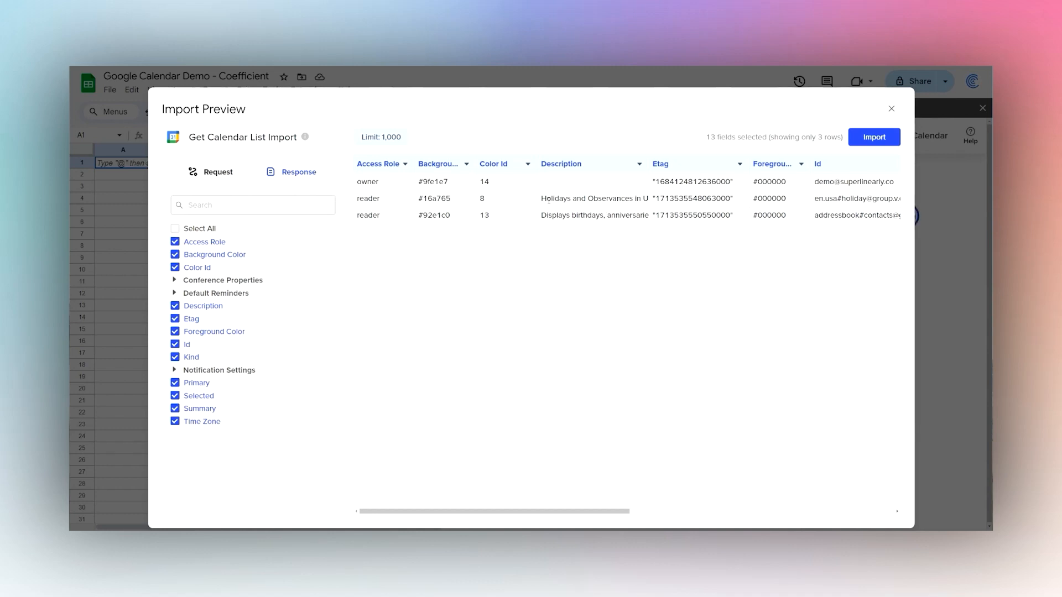
Review the 3-row calendar preview across Access Role, Description and Id, then return to Request settings.
{"action": "left_click_drag", "start_coordinate": [384, 182], "coordinate": [354, 221]}
{"action": "left_click_drag", "start_coordinate": [551, 199], "coordinate": [625, 199]}
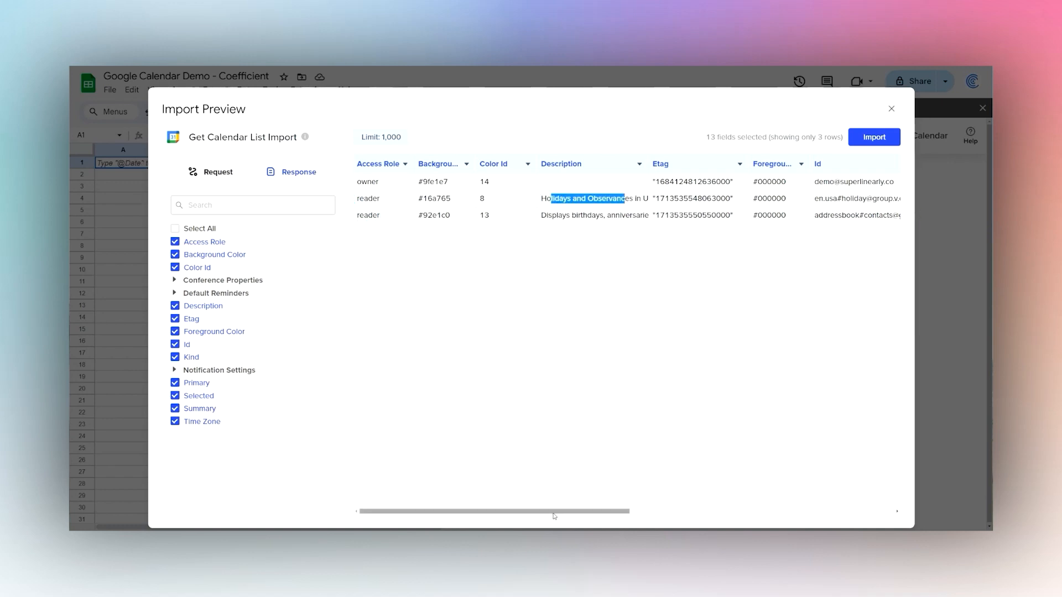
{"action": "left_click_drag", "start_coordinate": [553, 510], "coordinate": [654, 516]}
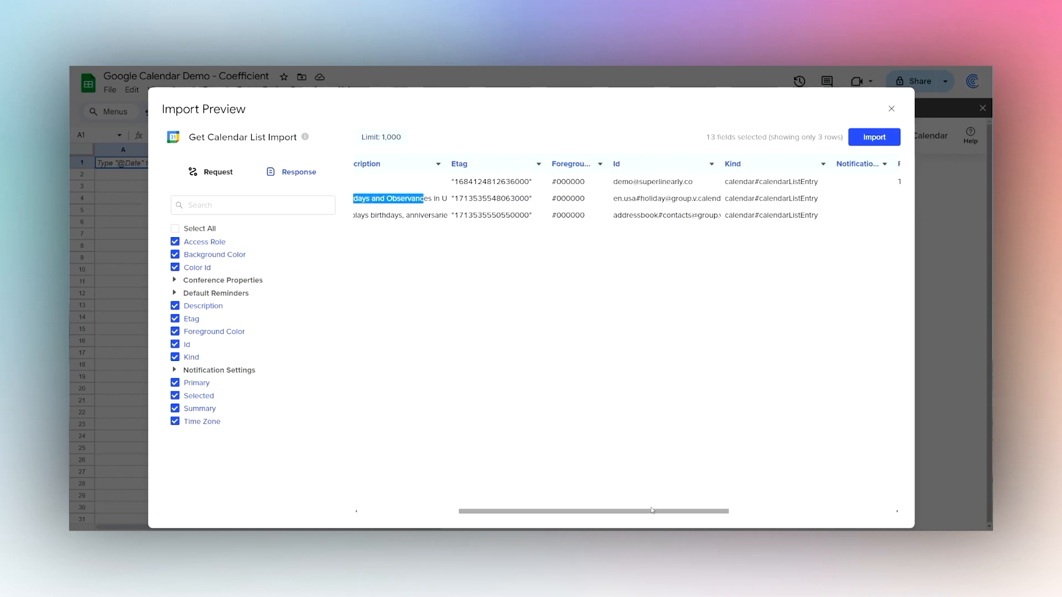
{"action": "left_click_drag", "start_coordinate": [694, 183], "coordinate": [617, 183]}
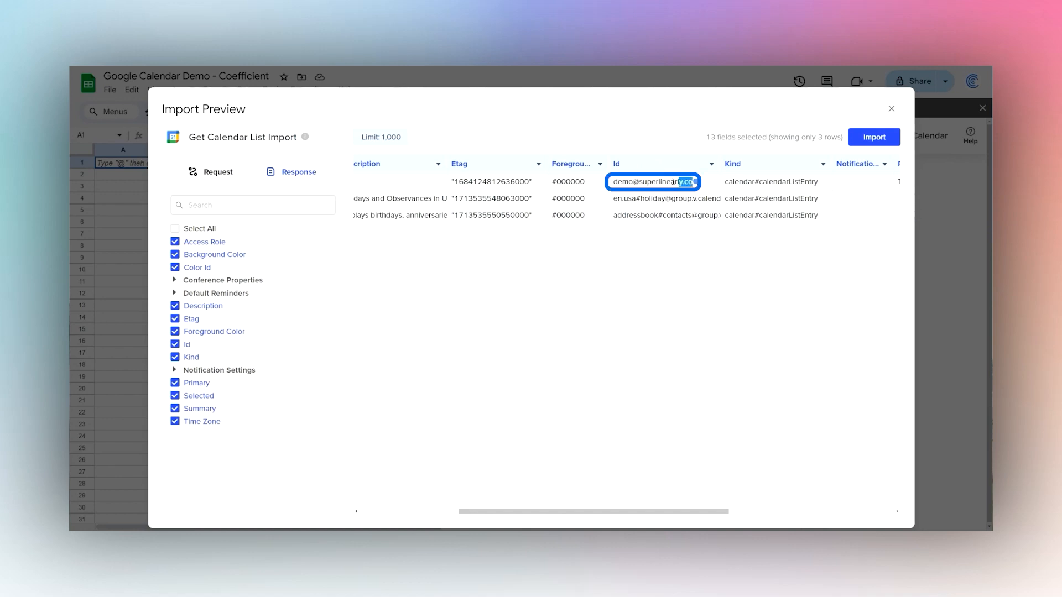
{"action": "left_click_drag", "start_coordinate": [661, 515], "coordinate": [567, 516]}
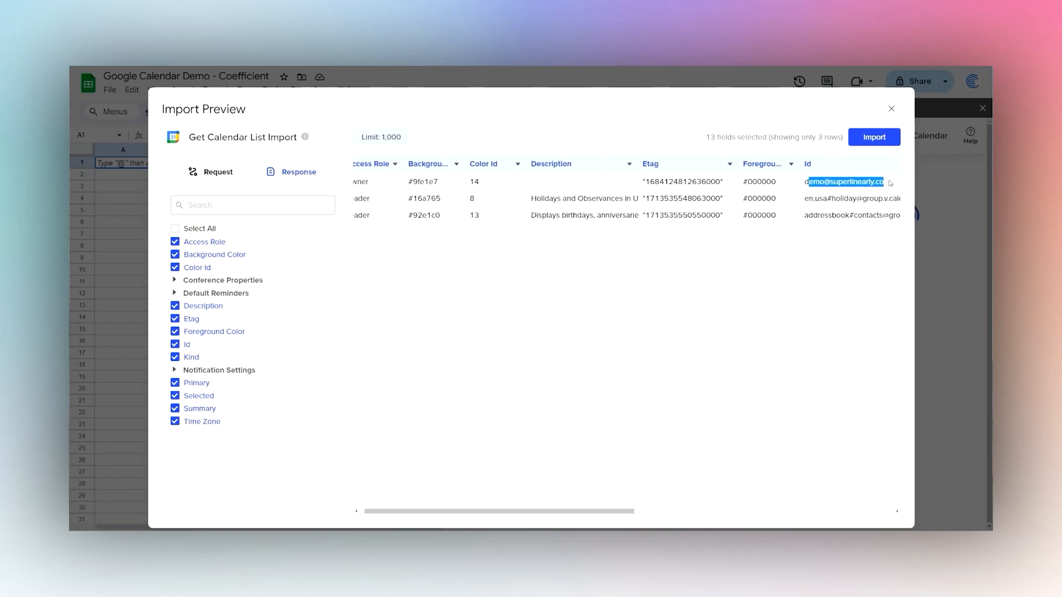
{"action": "left_click_drag", "start_coordinate": [887, 182], "coordinate": [806, 184]}
{"action": "left_click", "coordinate": [217, 172]}
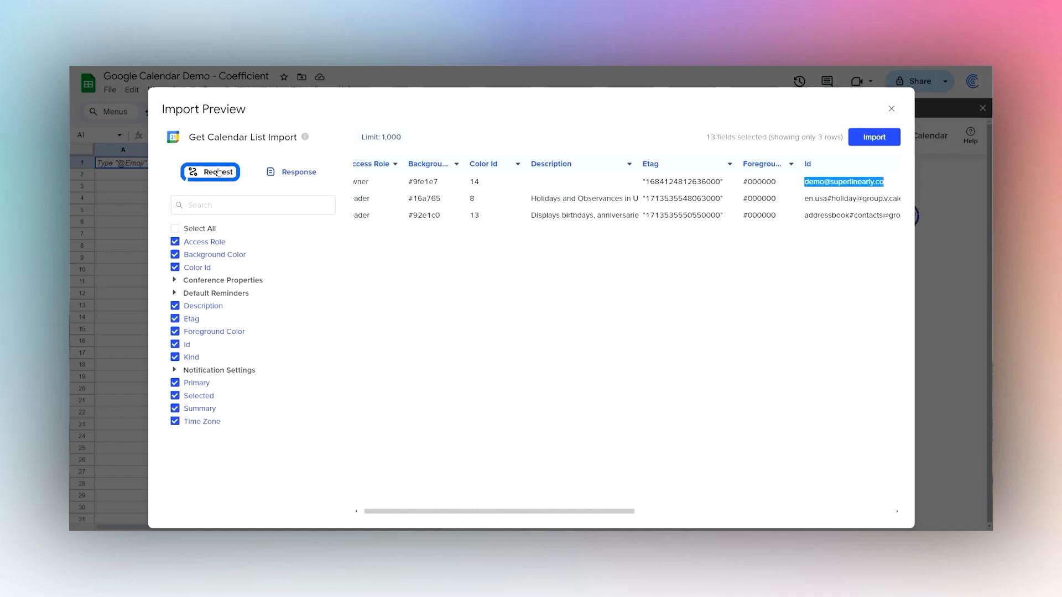
Switch the report to Get Events List with calendarId 'primary' and show all optional parameters.
{"action": "left_click", "coordinate": [238, 222]}
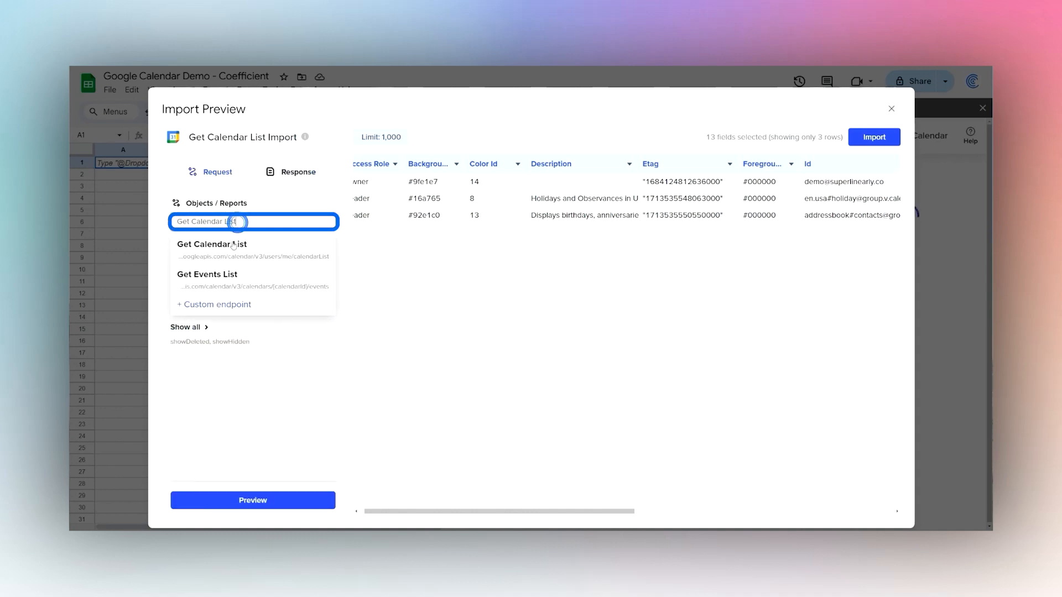
{"action": "left_click", "coordinate": [224, 274]}
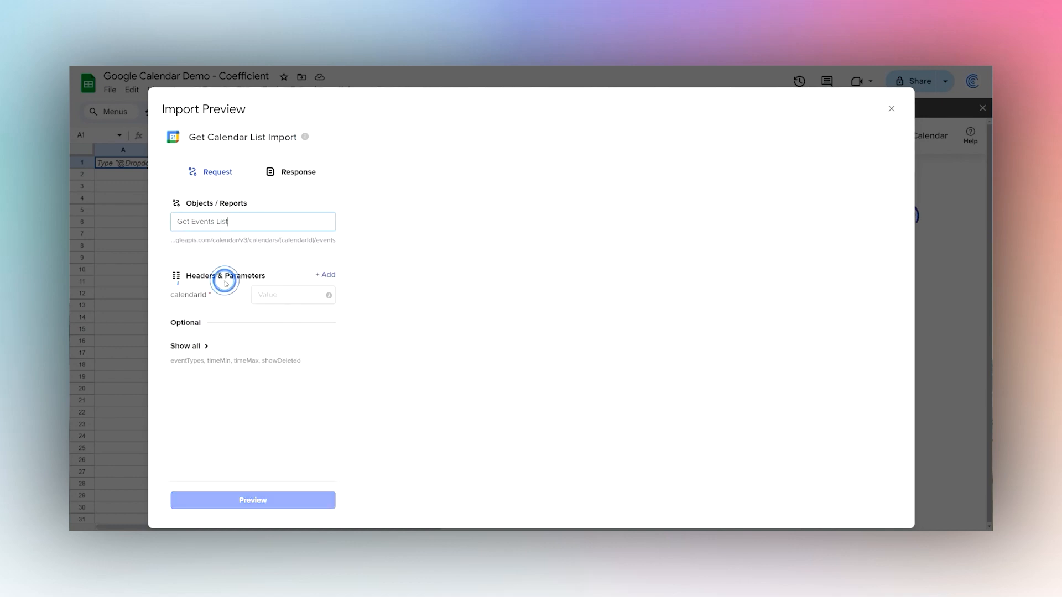
{"action": "left_click", "coordinate": [282, 295]}
{"action": "key", "text": "ctrl+v"}
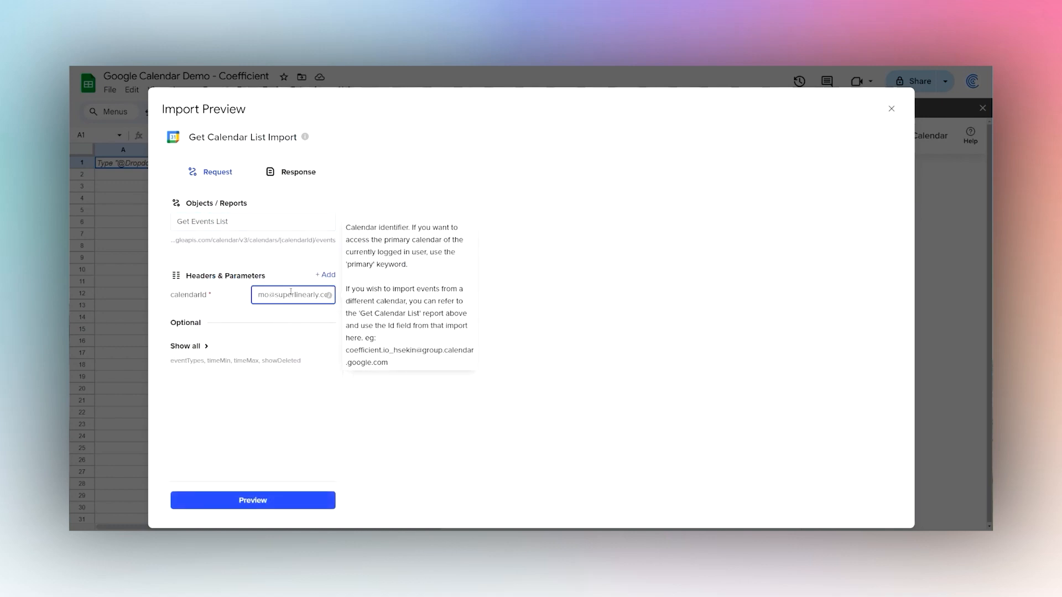
{"action": "key", "text": "ctrl+a"}
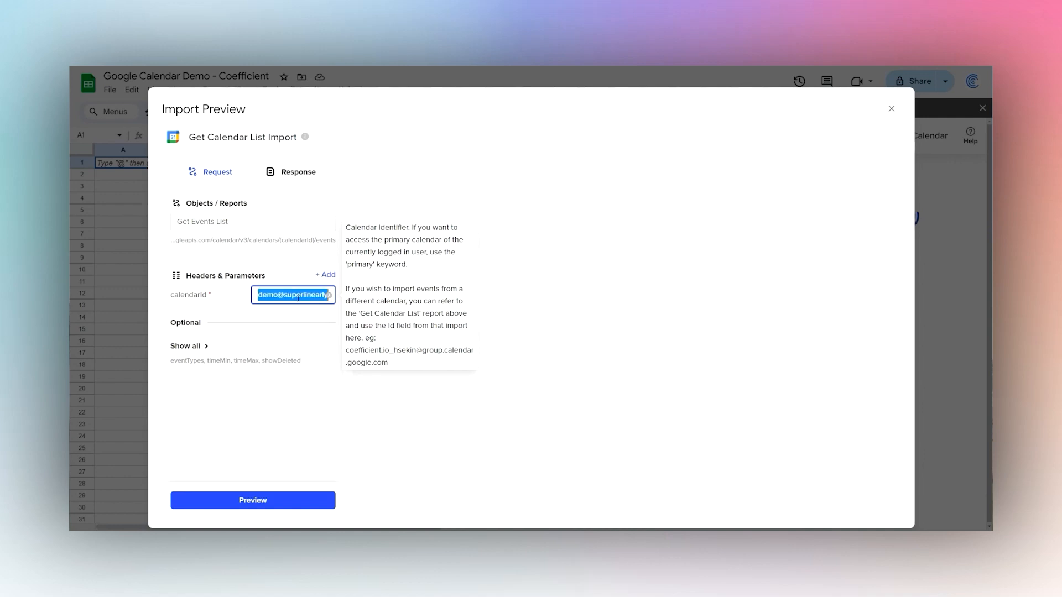
{"action": "key", "text": "BackSpace"}
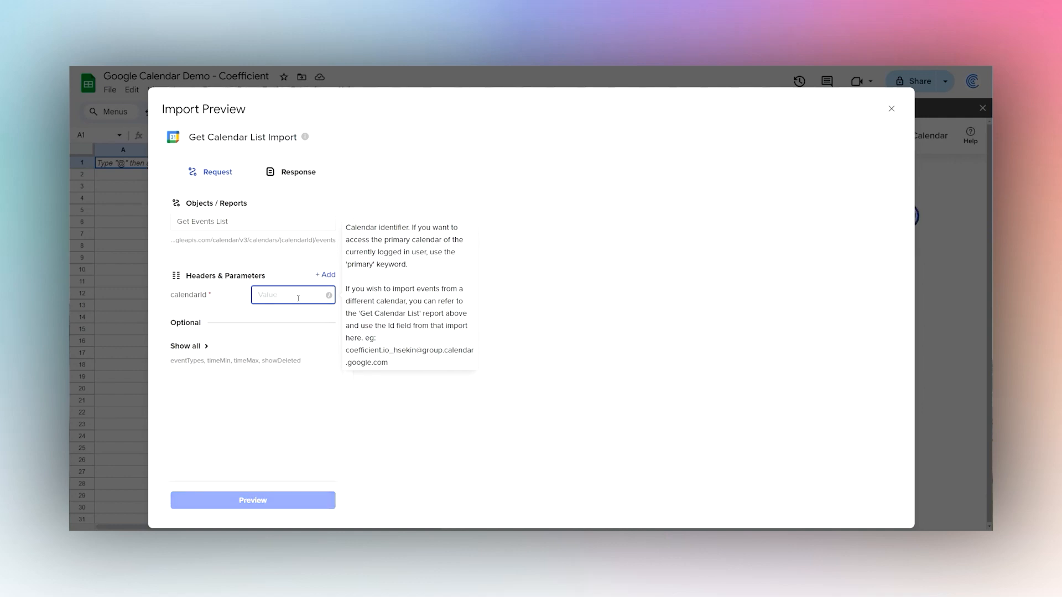
{"action": "type", "text": "primary"}
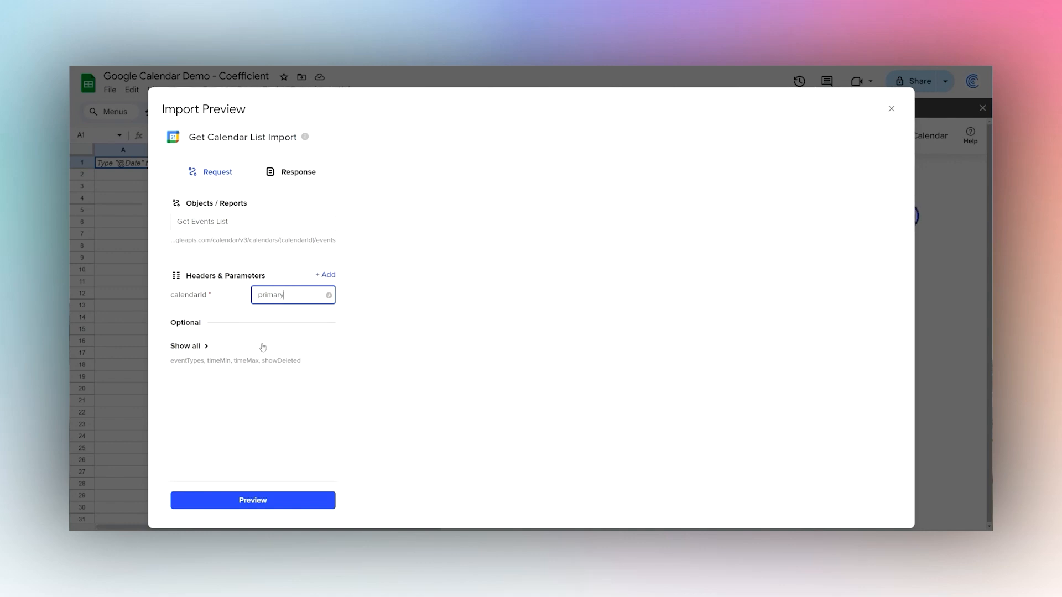
{"action": "left_click", "coordinate": [188, 346]}
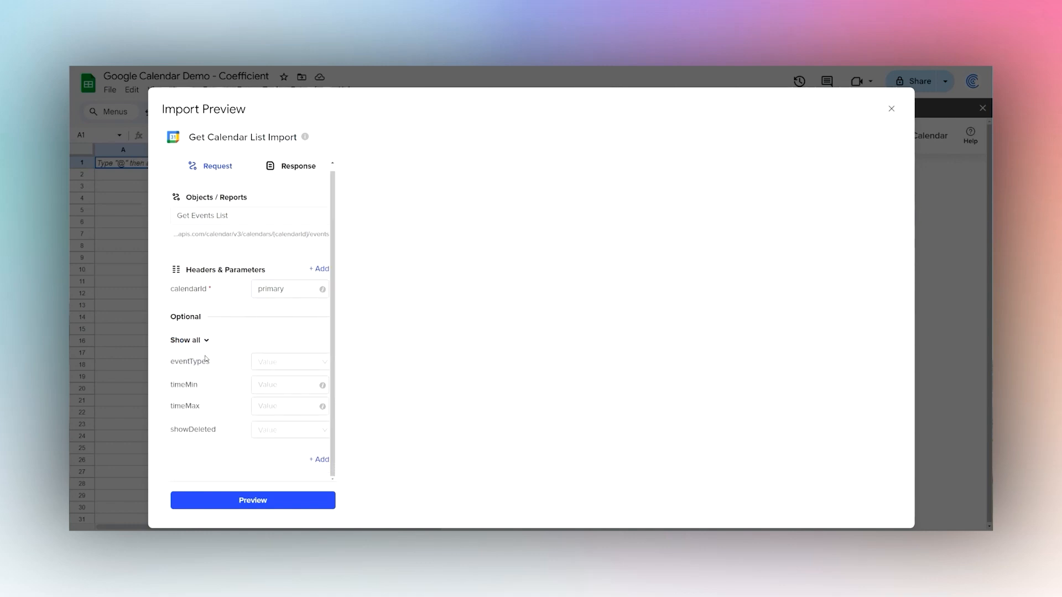
Check the eventTypes choices and the timeMin date format, leaving both empty.
{"action": "left_click", "coordinate": [304, 362]}
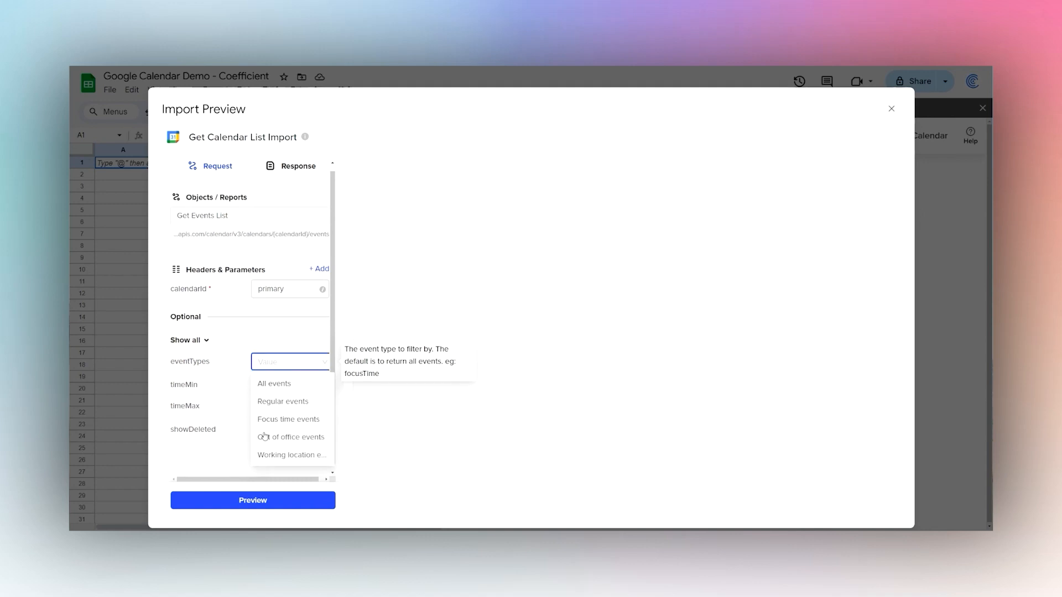
{"action": "left_click", "coordinate": [216, 379]}
{"action": "left_click", "coordinate": [287, 387]}
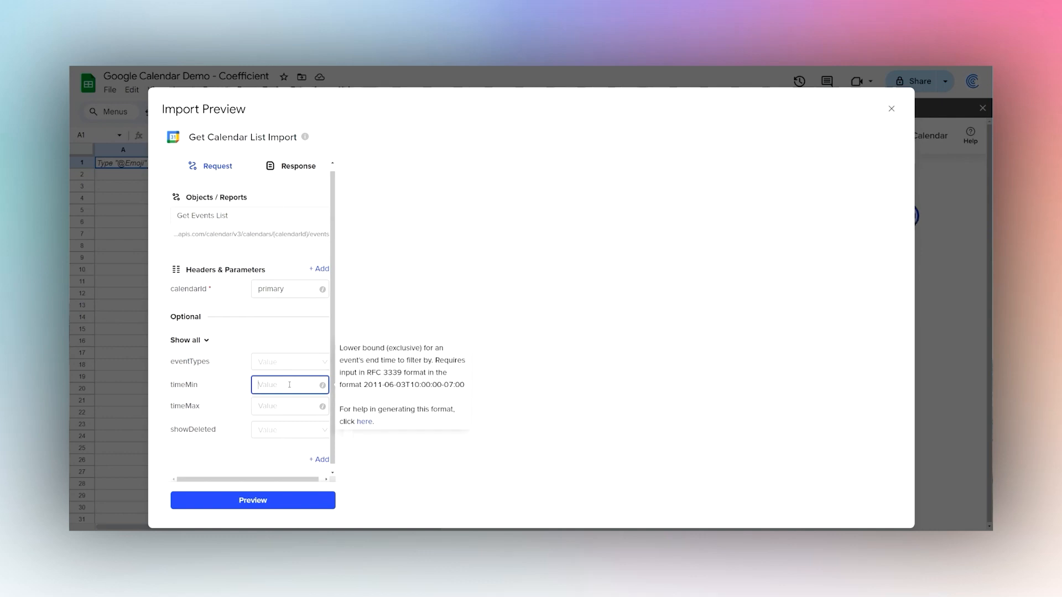
{"action": "left_click", "coordinate": [288, 384]}
{"action": "left_click_drag", "start_coordinate": [363, 384], "coordinate": [463, 384]}
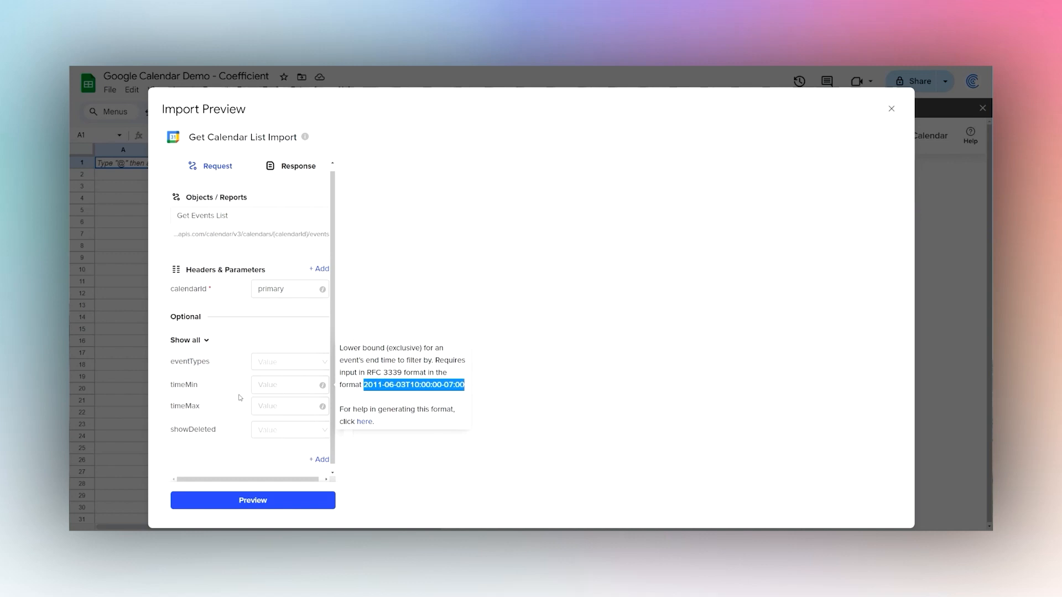
Set the showDeleted parameter to False.
{"action": "left_click", "coordinate": [270, 430]}
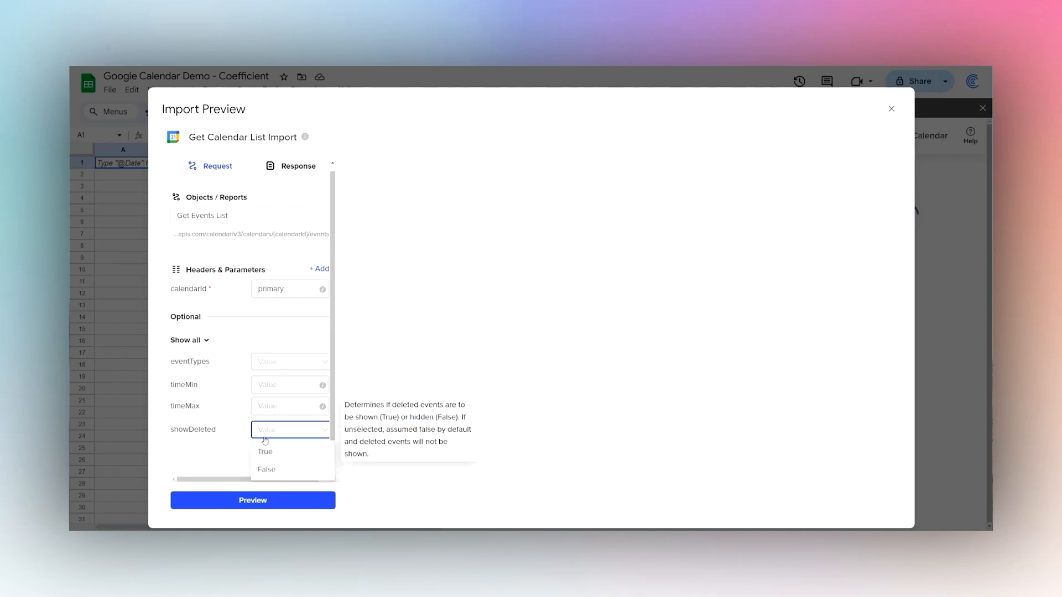
{"action": "left_click", "coordinate": [267, 469]}
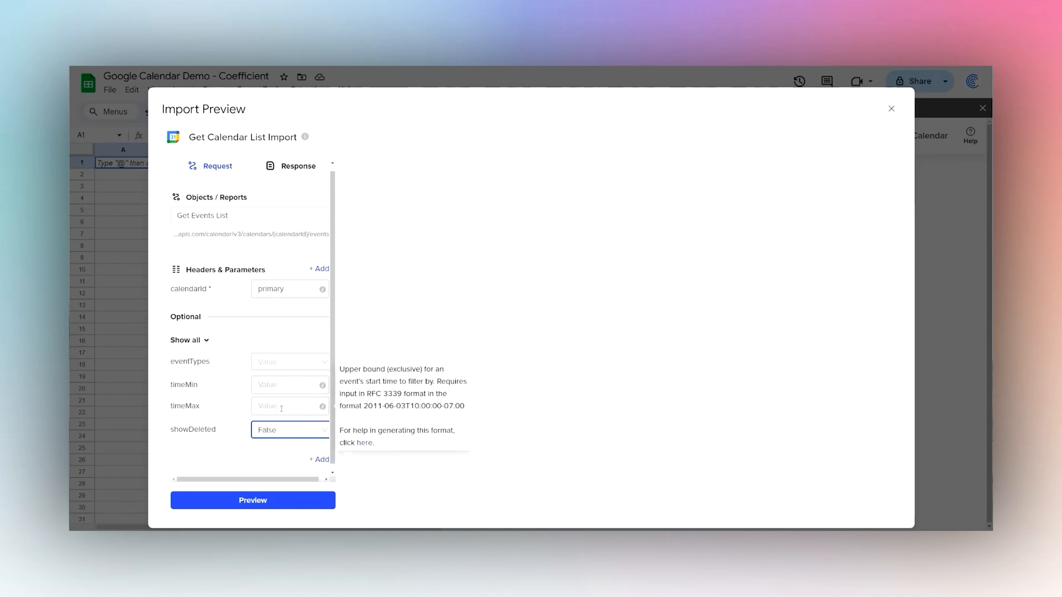
{"action": "scroll", "coordinate": [218, 393], "scroll_direction": "up", "scroll_amount": 1}
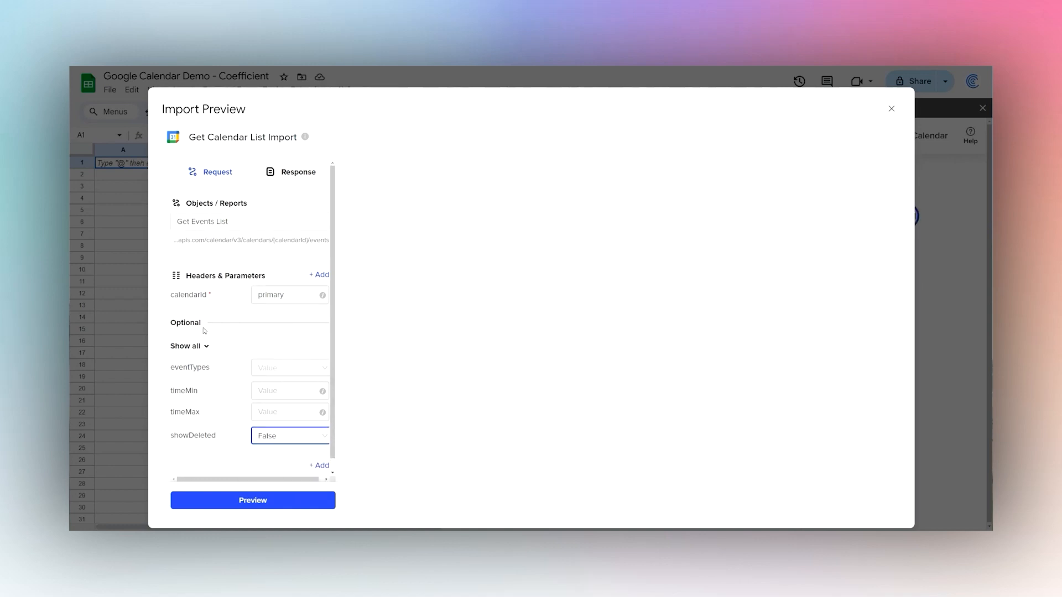
{"action": "scroll", "coordinate": [228, 349], "scroll_direction": "down", "scroll_amount": 1}
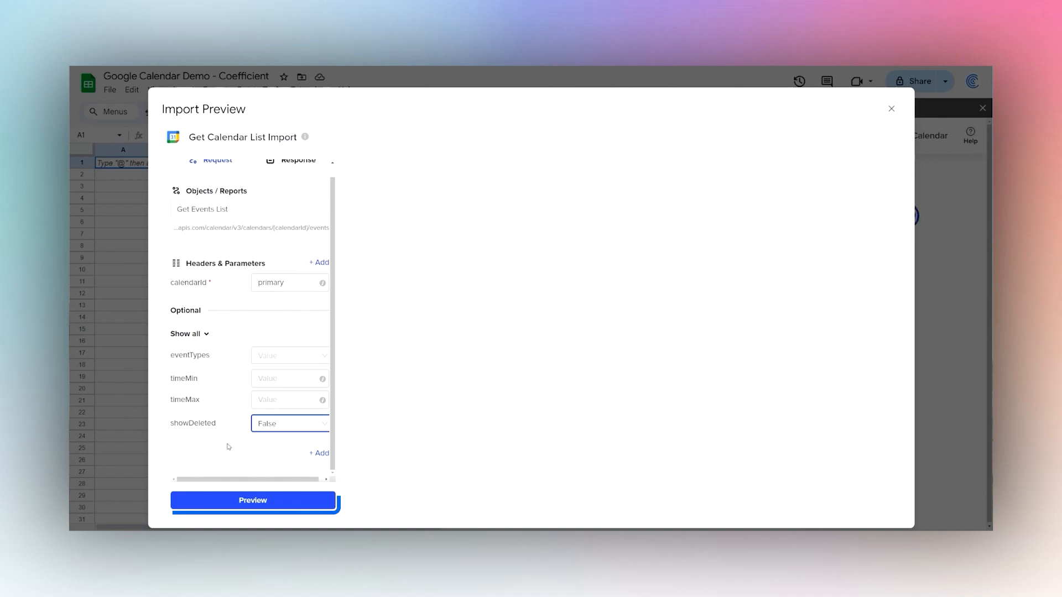
Preview the events and drop the Etag, Event Type, I Cal U I D, Html Link, Id and Kind fields.
{"action": "left_click", "coordinate": [250, 500]}
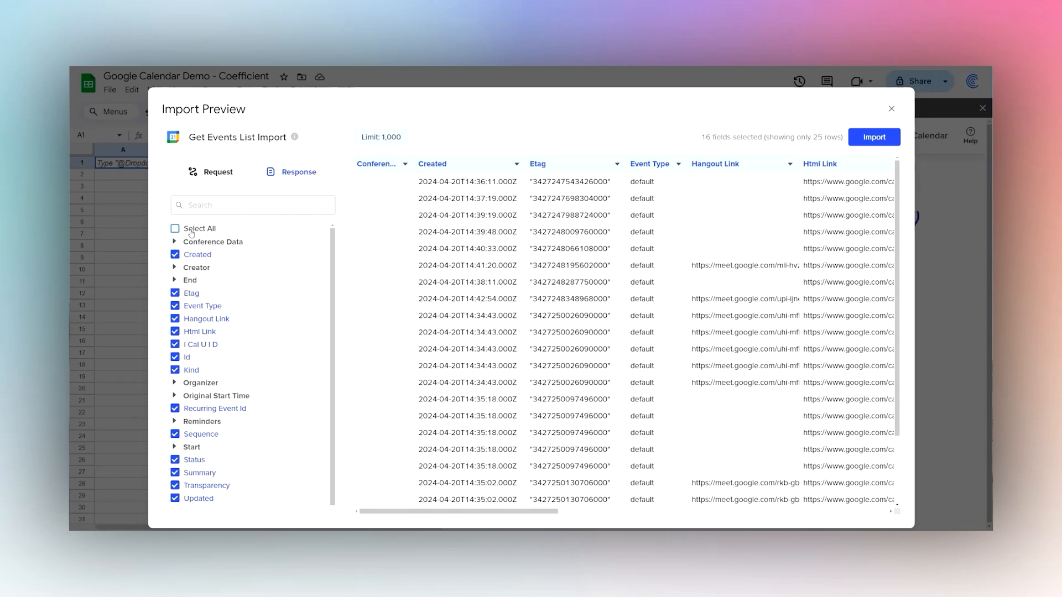
{"action": "left_click", "coordinate": [192, 294]}
{"action": "left_click", "coordinate": [195, 306]}
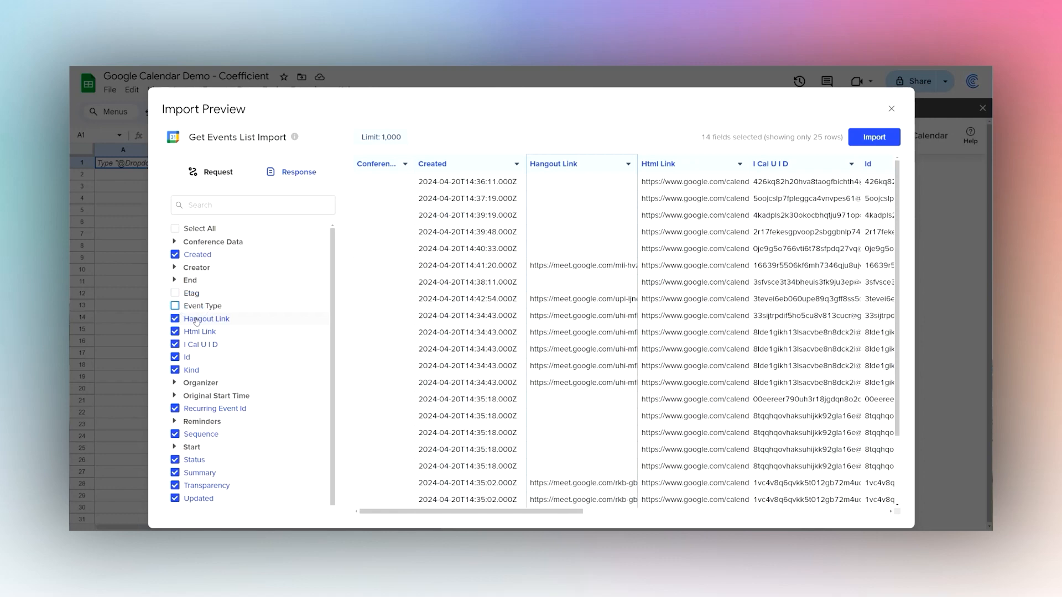
{"action": "left_click", "coordinate": [200, 345]}
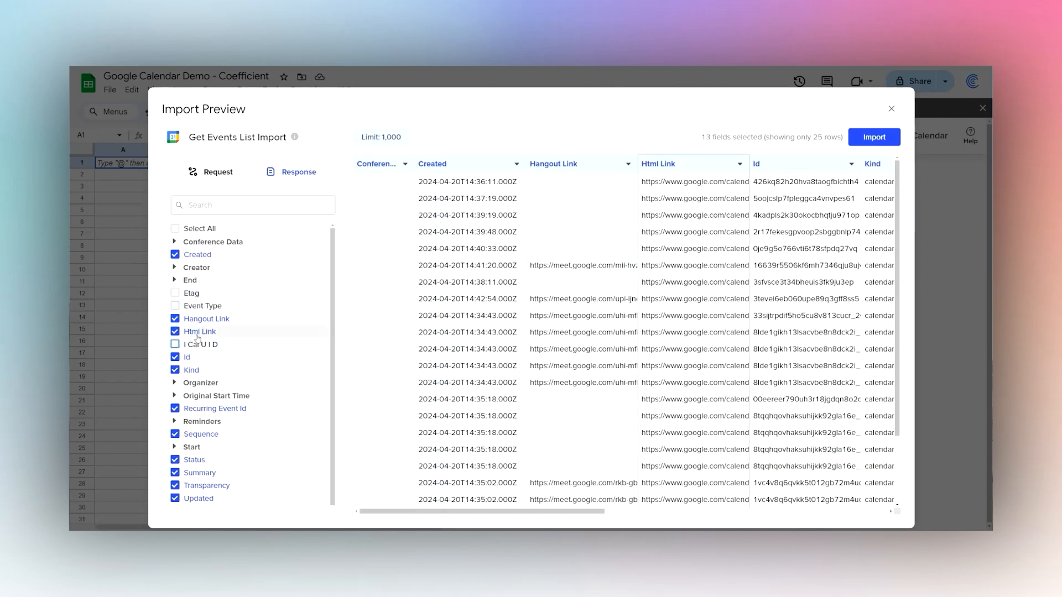
{"action": "left_click", "coordinate": [197, 332]}
{"action": "left_click", "coordinate": [188, 358]}
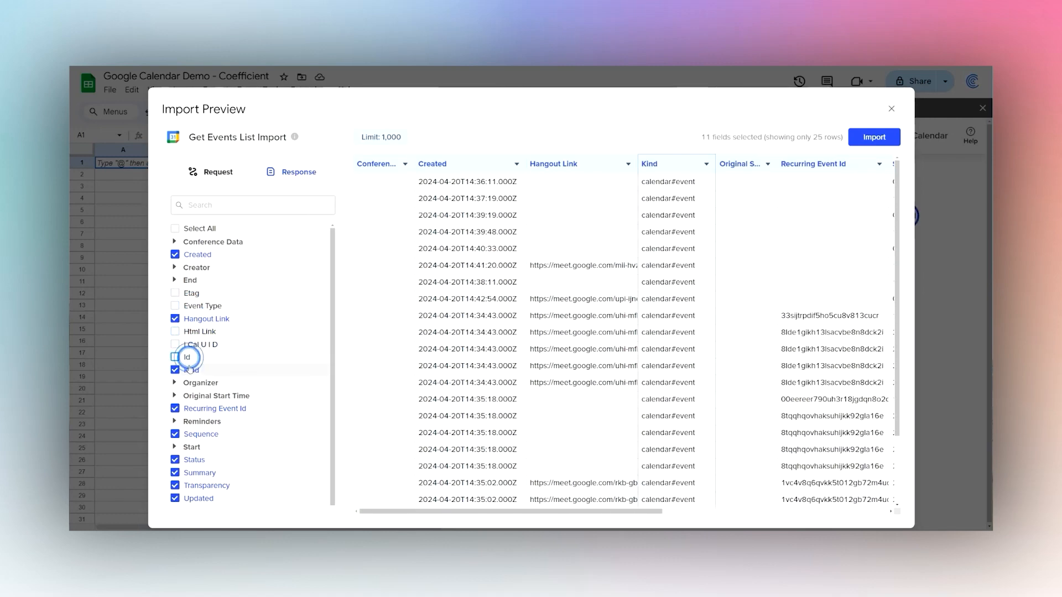
{"action": "left_click", "coordinate": [186, 370]}
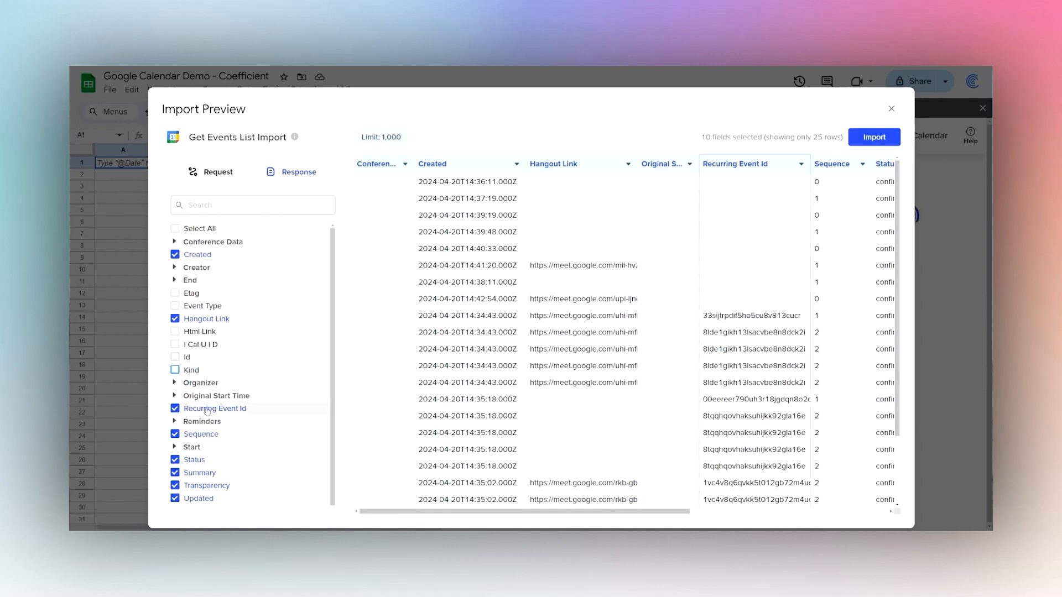
Also drop the Sequence, Transparency and Updated fields.
{"action": "scroll", "coordinate": [206, 410], "scroll_direction": "down", "scroll_amount": 1}
{"action": "left_click", "coordinate": [202, 420]}
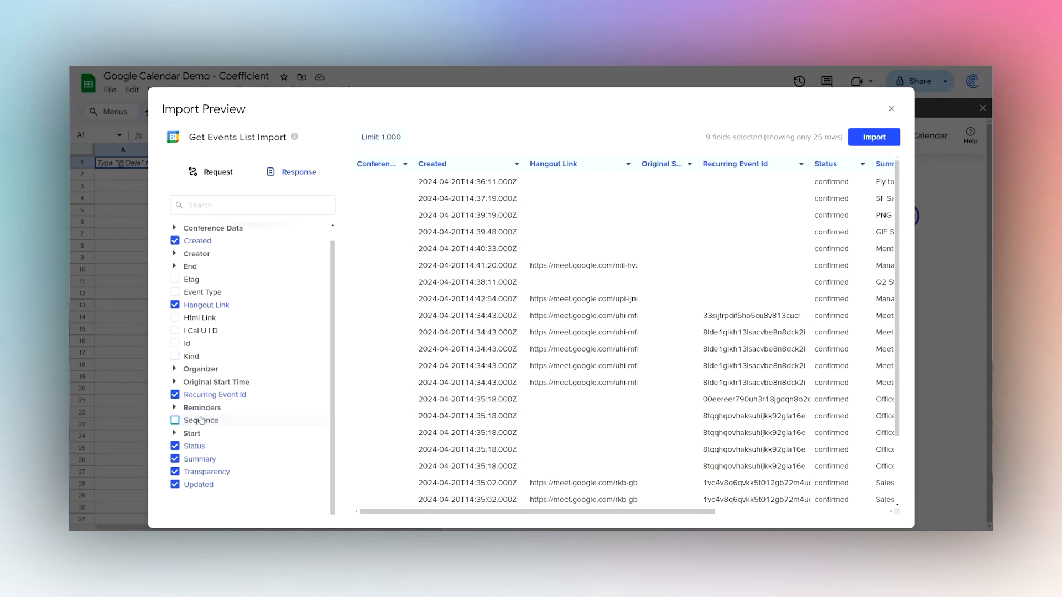
{"action": "left_click", "coordinate": [188, 472]}
{"action": "left_click", "coordinate": [190, 485]}
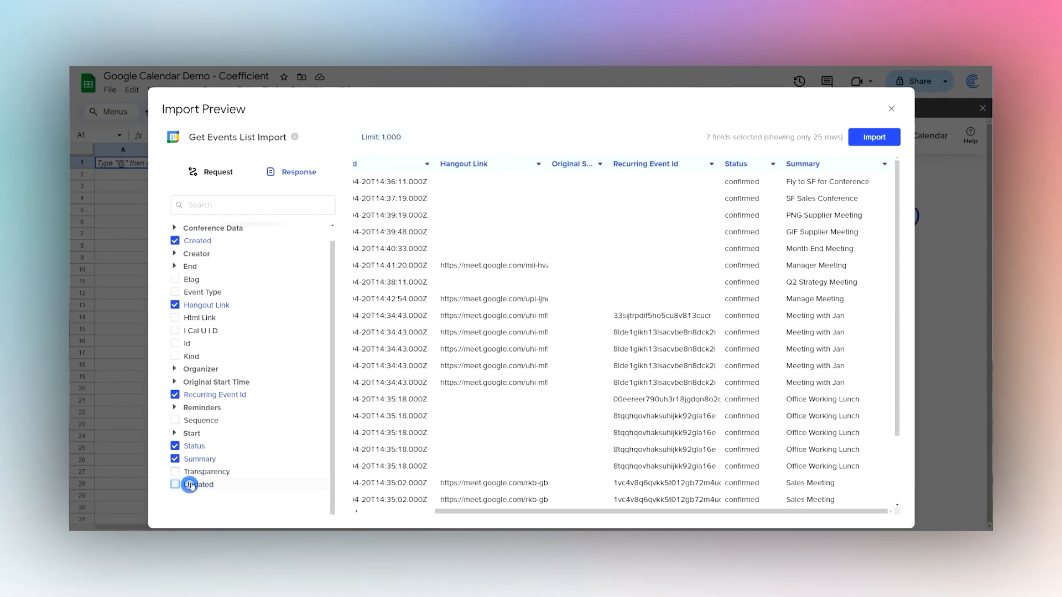
{"action": "scroll", "coordinate": [213, 332], "scroll_direction": "up", "scroll_amount": 1}
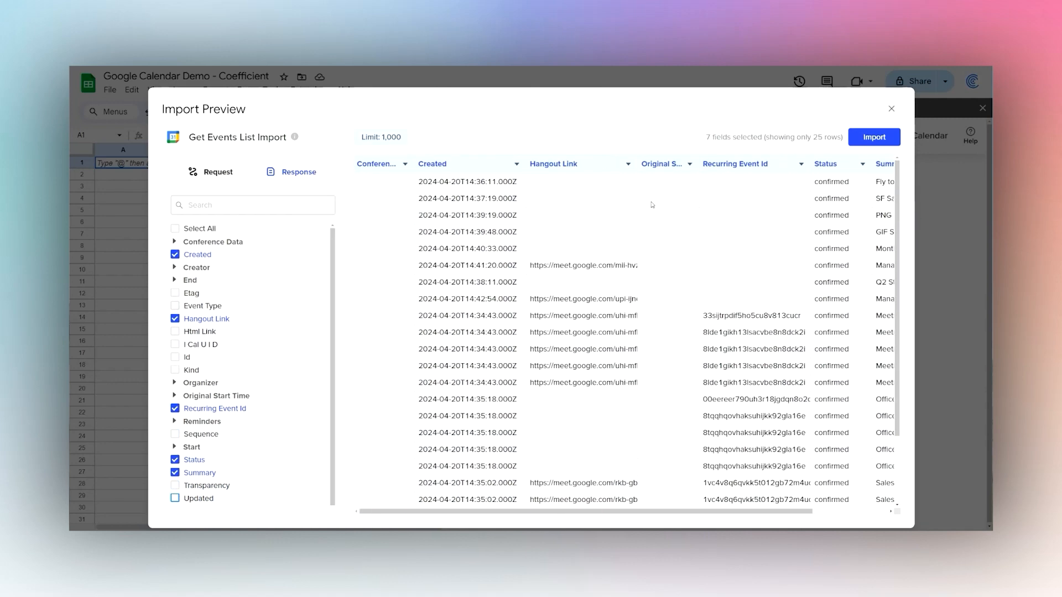
Import the seven event fields into the sheet and decline auto-refresh after trying Hourly, Daily and Weekly.
{"action": "left_click", "coordinate": [869, 139]}
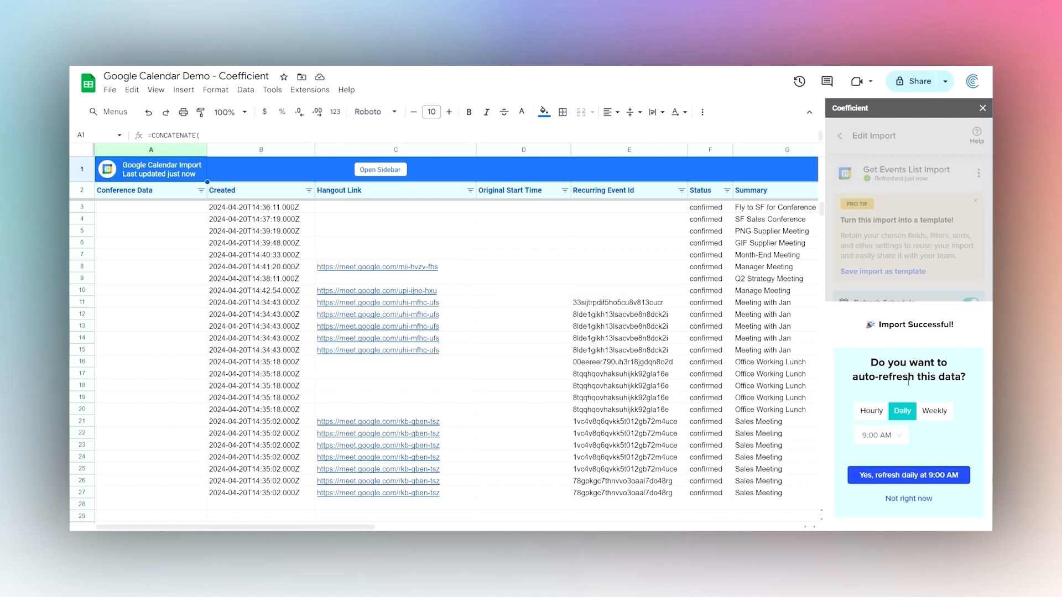
{"action": "left_click", "coordinate": [874, 412]}
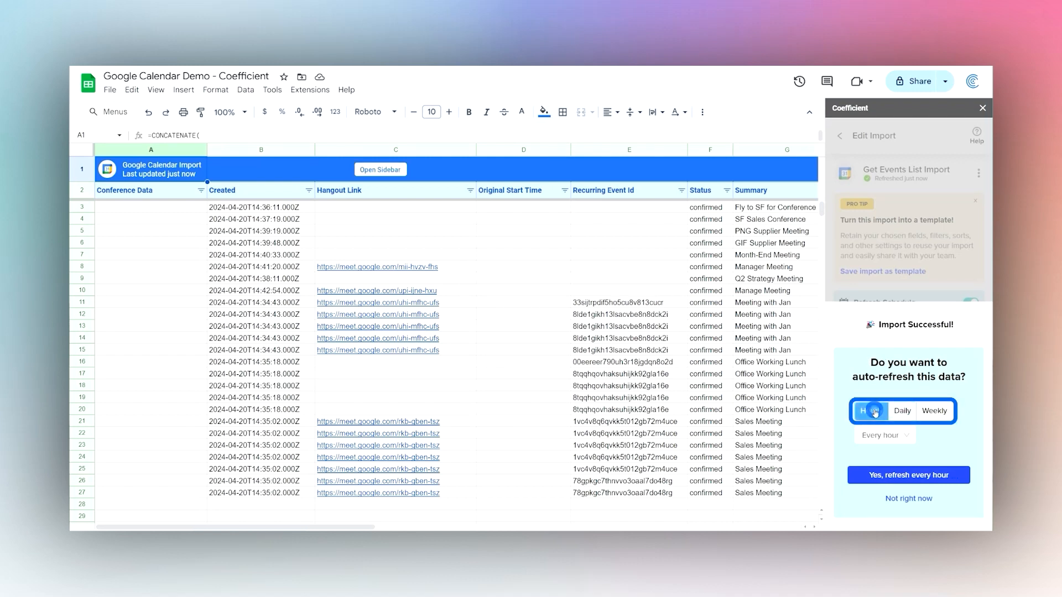
{"action": "left_click", "coordinate": [904, 411]}
{"action": "left_click", "coordinate": [934, 411]}
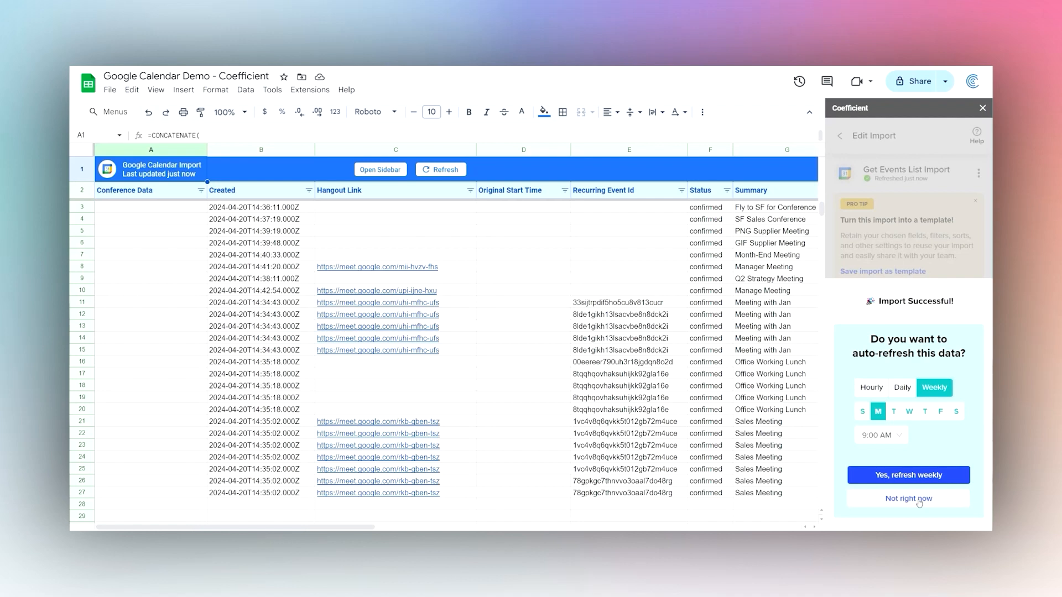
{"action": "left_click", "coordinate": [919, 500]}
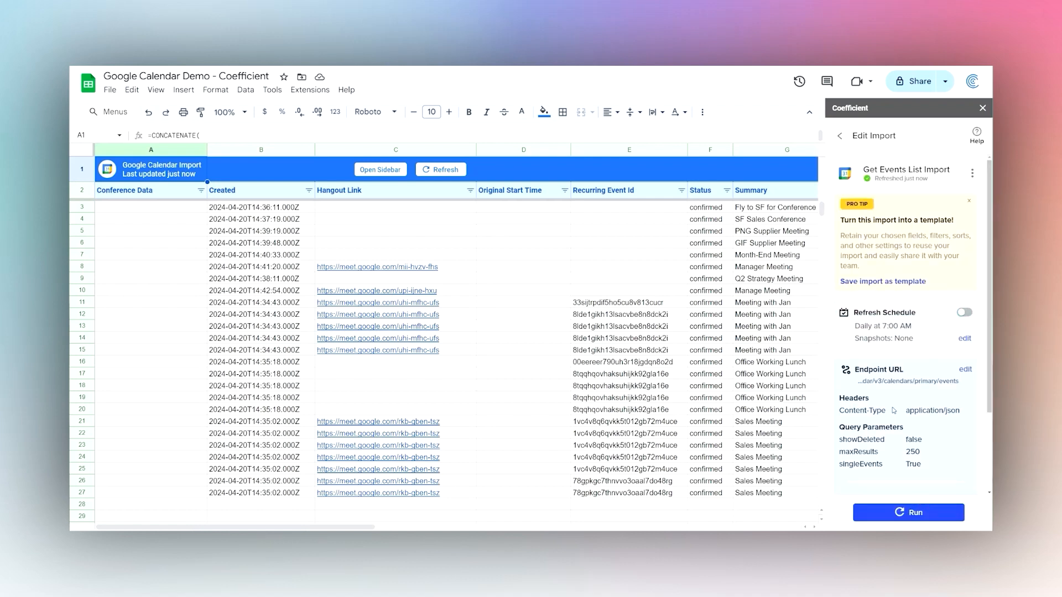